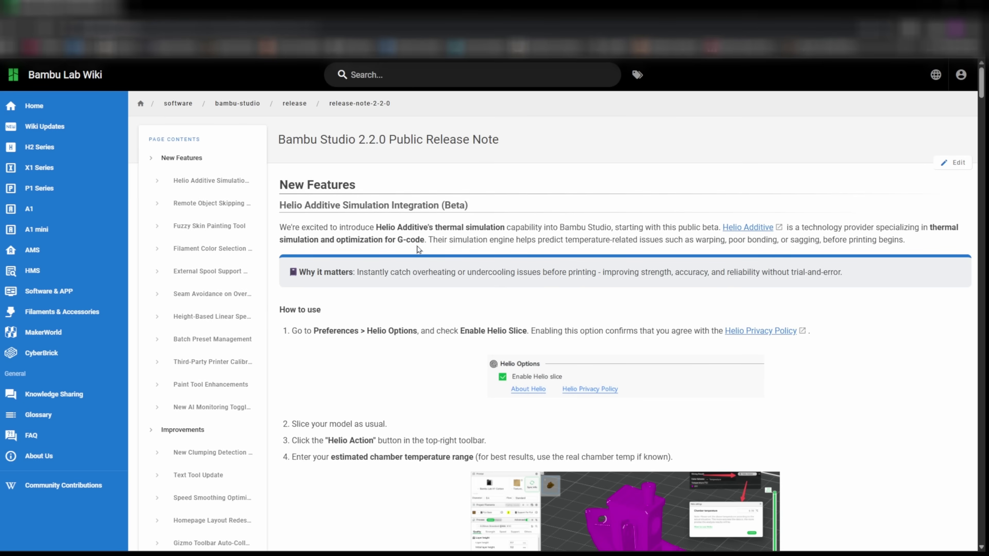
Step: Highlight 'optimization for G-code' in the first Helio Additive paragraph of the 2.2.0 release note
{"action": "left_click_drag", "start_coordinate": [334, 241], "coordinate": [424, 239]}
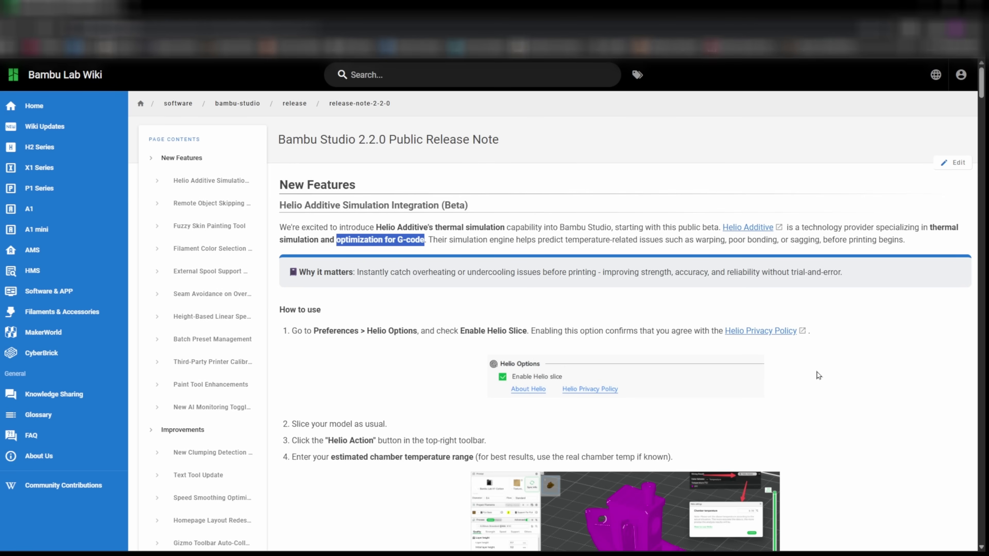
Step: Scroll past the How to use steps to the thermal index value ranges and supported printers
{"action": "scroll", "coordinate": [816, 372], "scroll_direction": "down", "scroll_amount": 1}
{"action": "scroll", "coordinate": [801, 357], "scroll_direction": "up", "scroll_amount": 1}
{"action": "scroll", "coordinate": [825, 425], "scroll_direction": "down", "scroll_amount": 5}
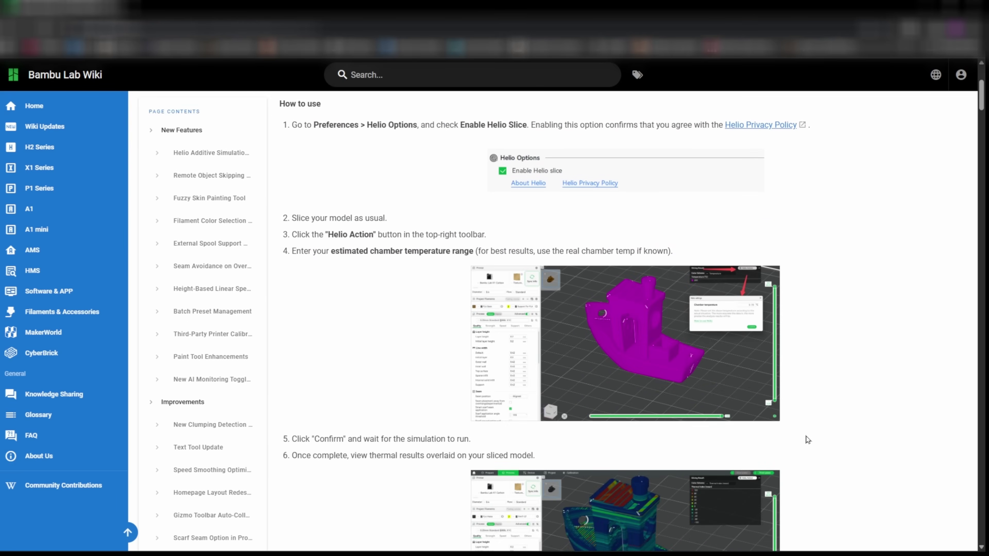
{"action": "scroll", "coordinate": [806, 437], "scroll_direction": "down", "scroll_amount": 5}
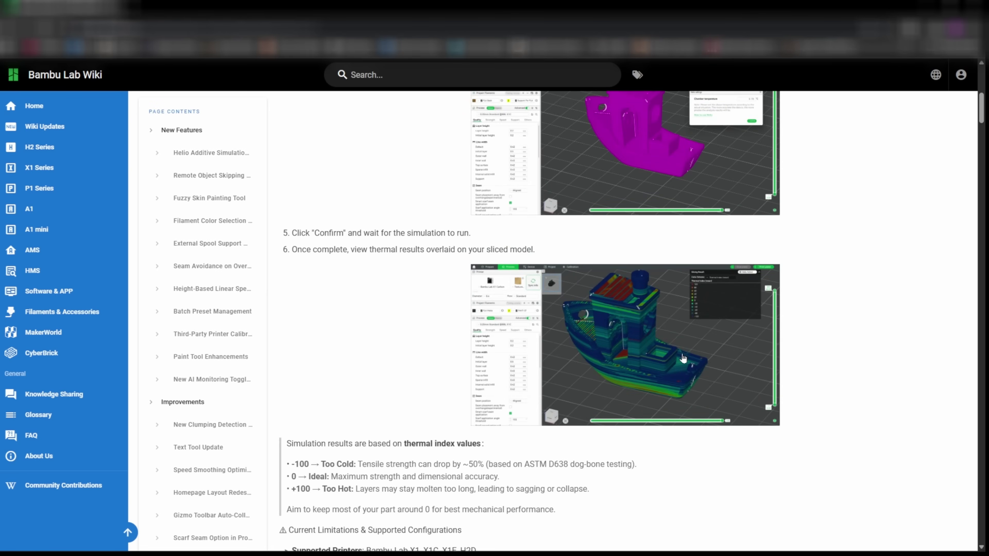
{"action": "scroll", "coordinate": [753, 355], "scroll_direction": "down", "scroll_amount": 4}
{"action": "scroll", "coordinate": [773, 356], "scroll_direction": "down", "scroll_amount": 2}
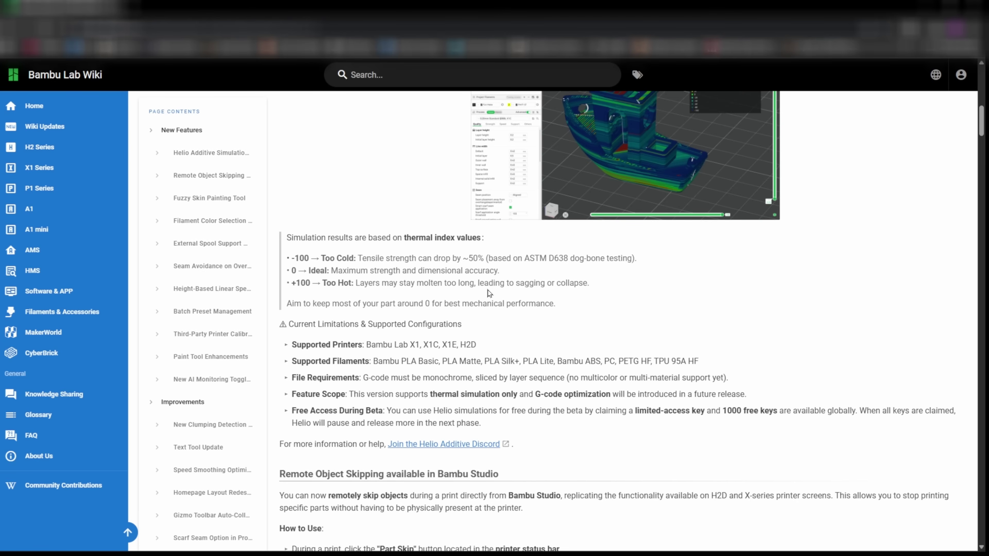
{"action": "scroll", "coordinate": [570, 280], "scroll_direction": "up", "scroll_amount": 6}
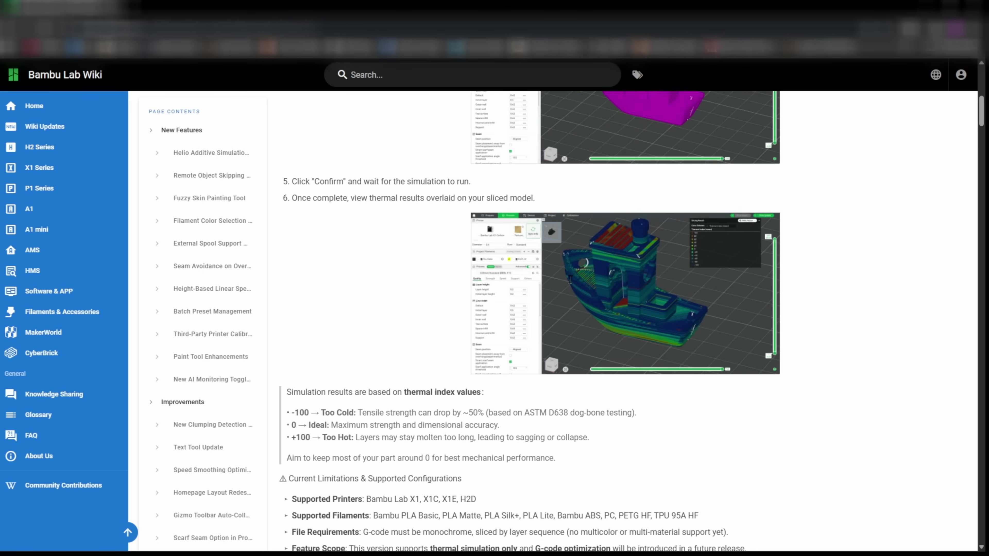
Step: Scroll through the Helio limitations list and highlight the Feature Scope note about a future release
{"action": "scroll", "coordinate": [568, 283], "scroll_direction": "up", "scroll_amount": 4}
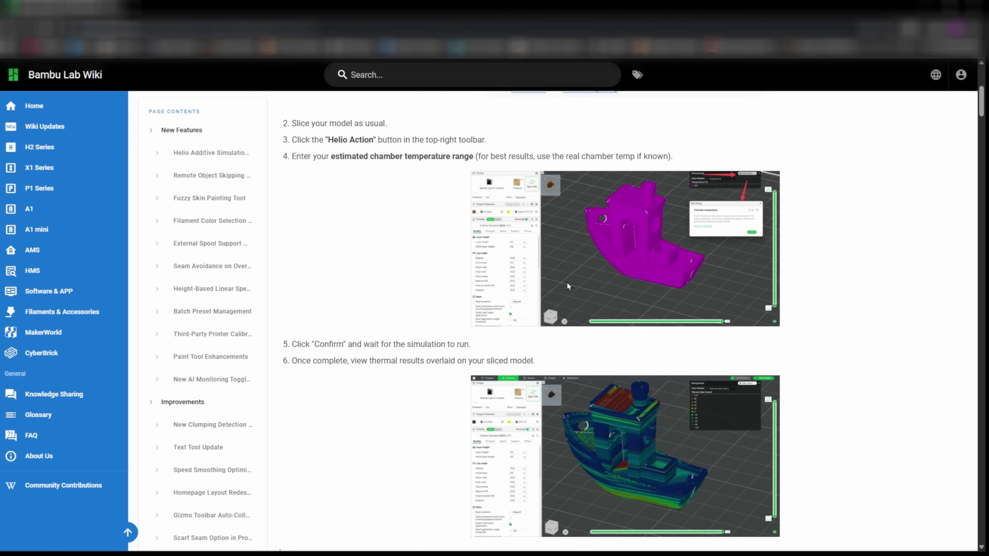
{"action": "scroll", "coordinate": [566, 285], "scroll_direction": "down", "scroll_amount": 5}
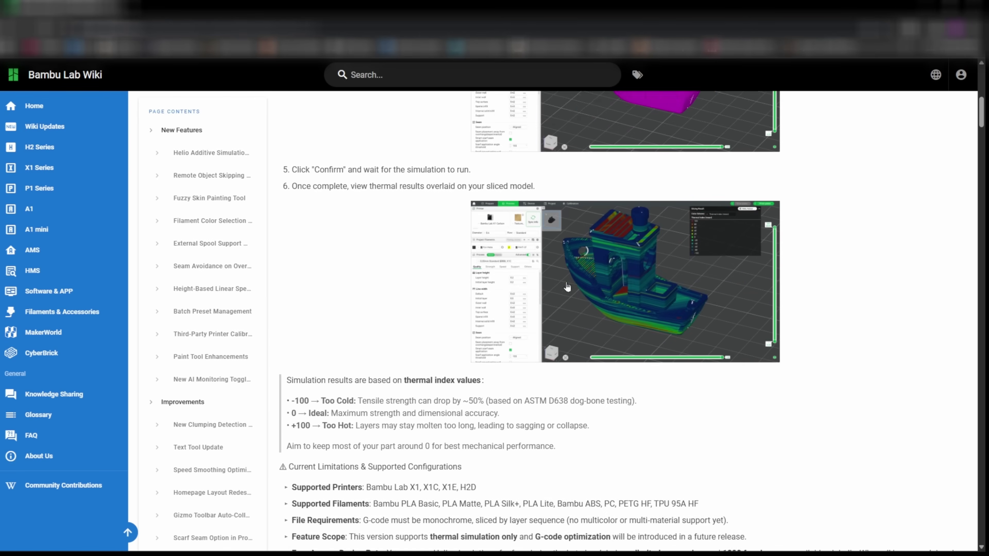
{"action": "scroll", "coordinate": [568, 286], "scroll_direction": "down", "scroll_amount": 5}
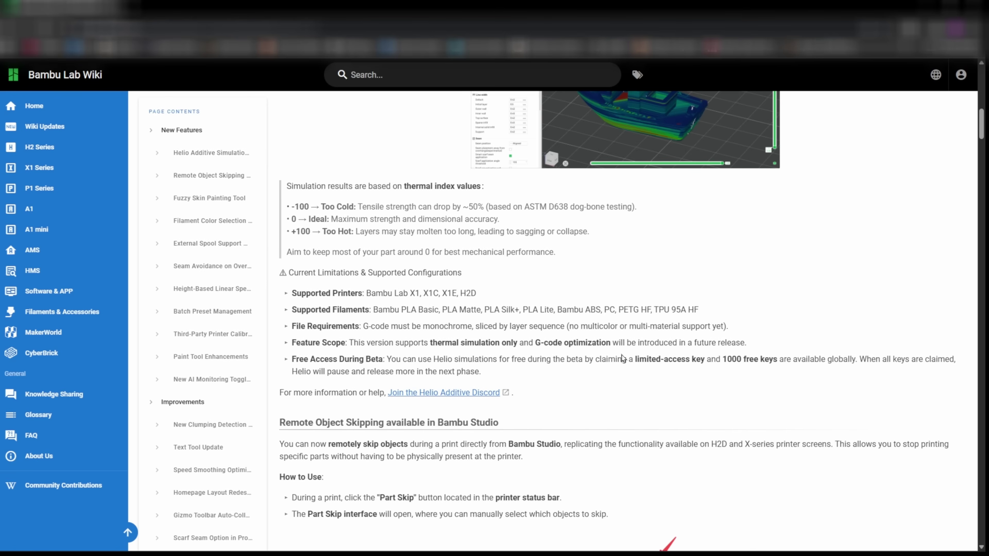
{"action": "left_click_drag", "start_coordinate": [617, 346], "coordinate": [744, 343]}
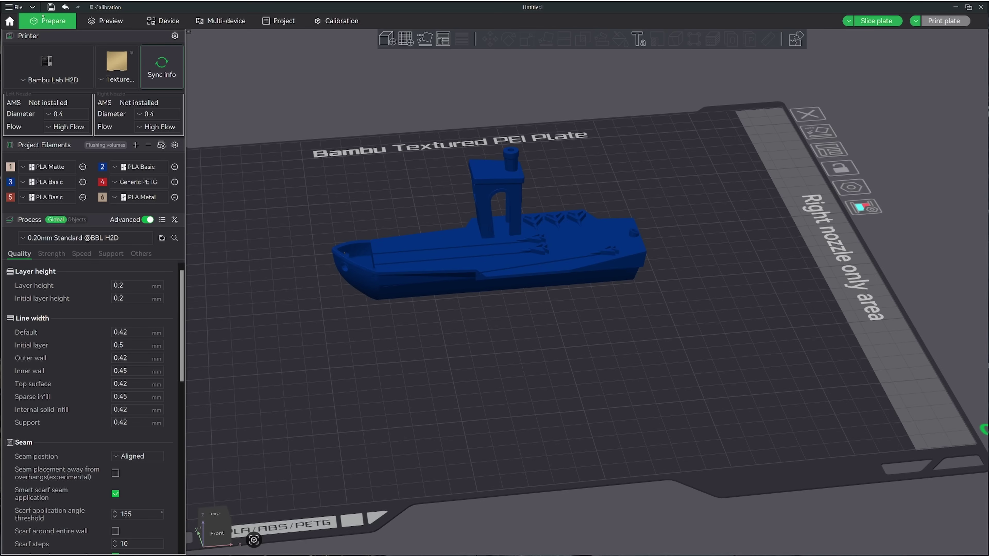
Step: Check Preferences' Helio Options, with Enable Helio checked and a Helio-PAT token filled in, then close them
{"action": "left_click", "coordinate": [34, 8]}
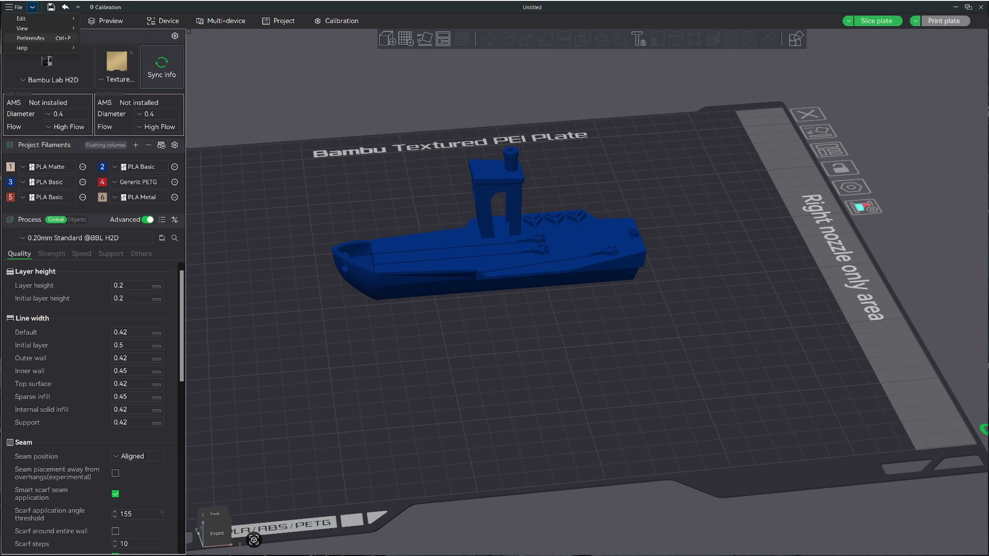
{"action": "left_click", "coordinate": [47, 38]}
{"action": "scroll", "coordinate": [536, 292], "scroll_direction": "down", "scroll_amount": 5}
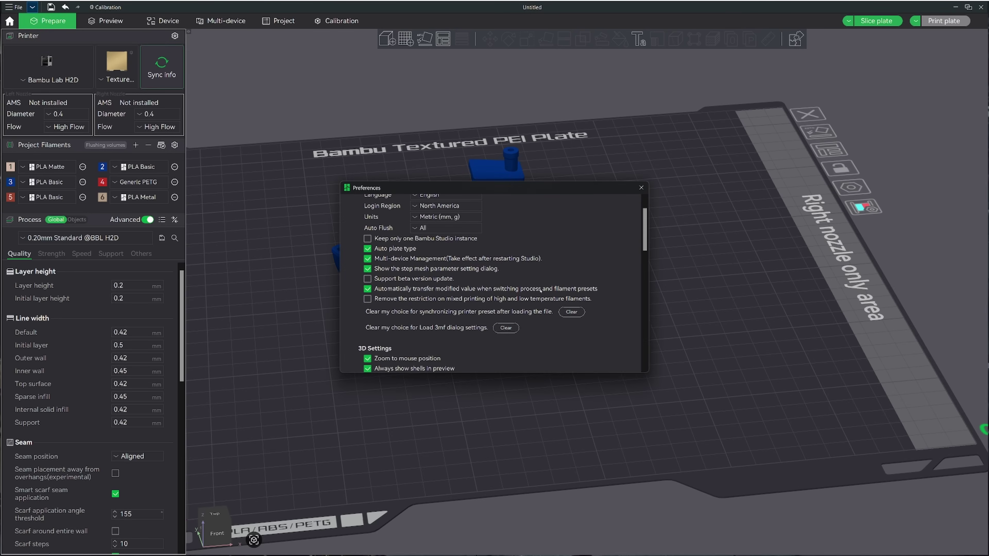
{"action": "scroll", "coordinate": [537, 292], "scroll_direction": "down", "scroll_amount": 8}
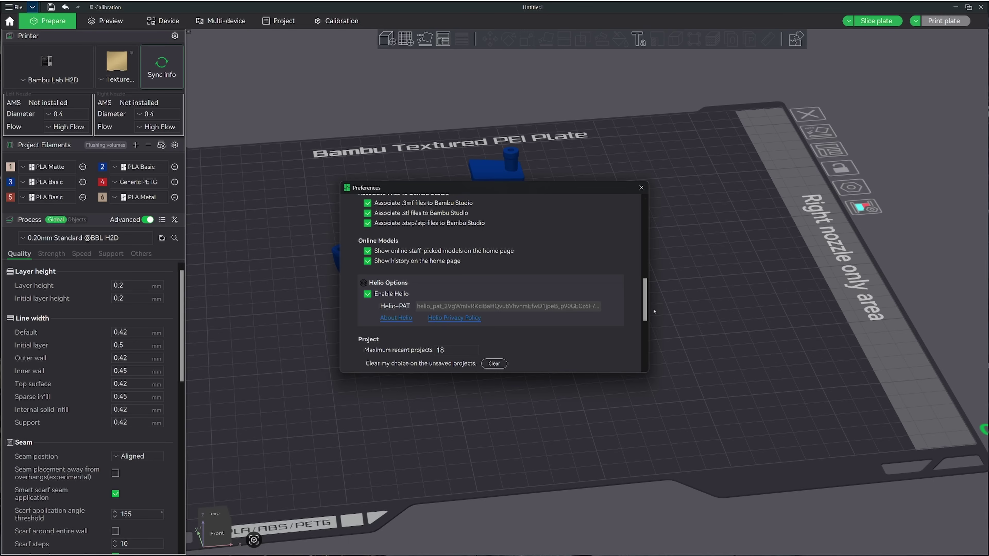
{"action": "left_click", "coordinate": [642, 187]}
Step: Slice the Benchy plate and enter a 40 °C chamber temperature for the Helio simulation
{"action": "left_click", "coordinate": [542, 236]}
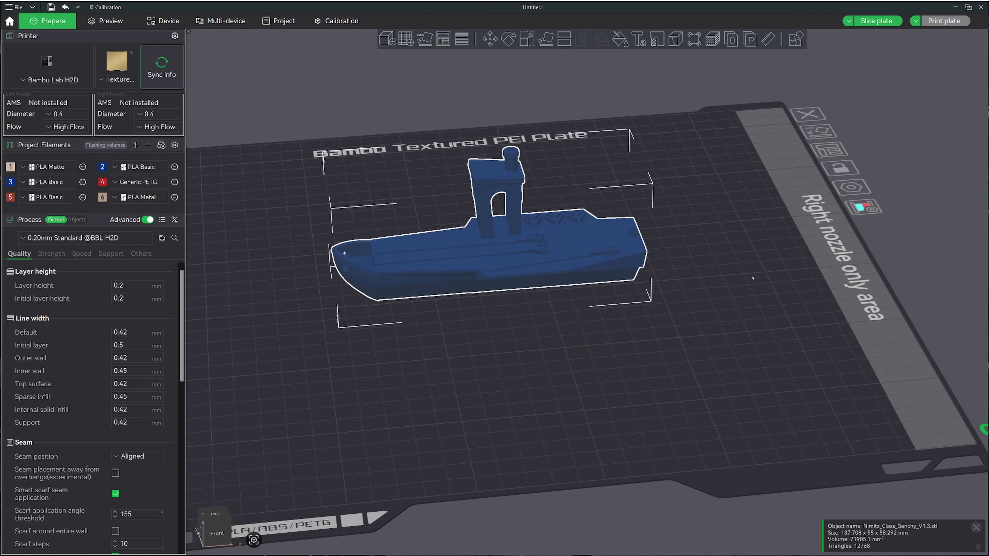
{"action": "left_click", "coordinate": [710, 286]}
{"action": "key", "text": "ctrl+r"}
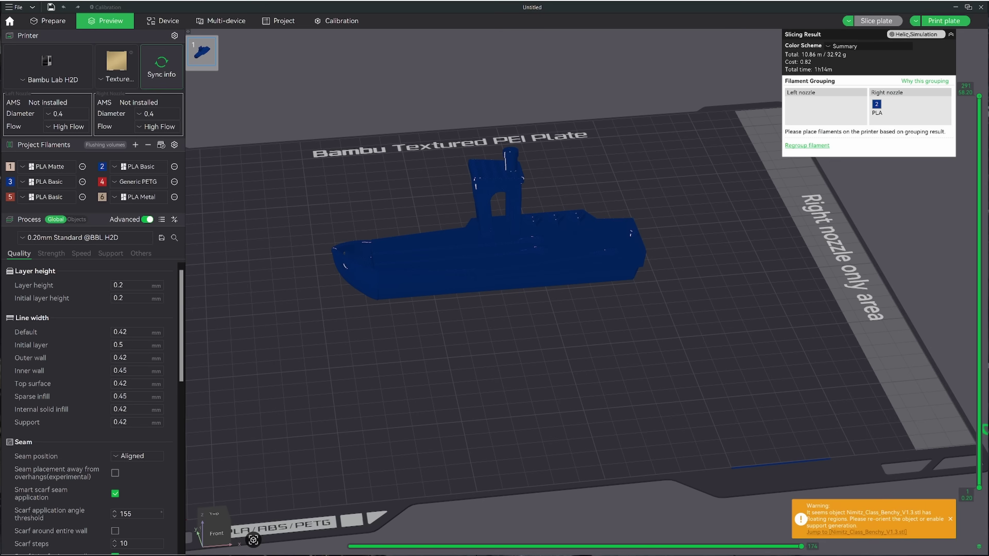
{"action": "left_click", "coordinate": [908, 34]}
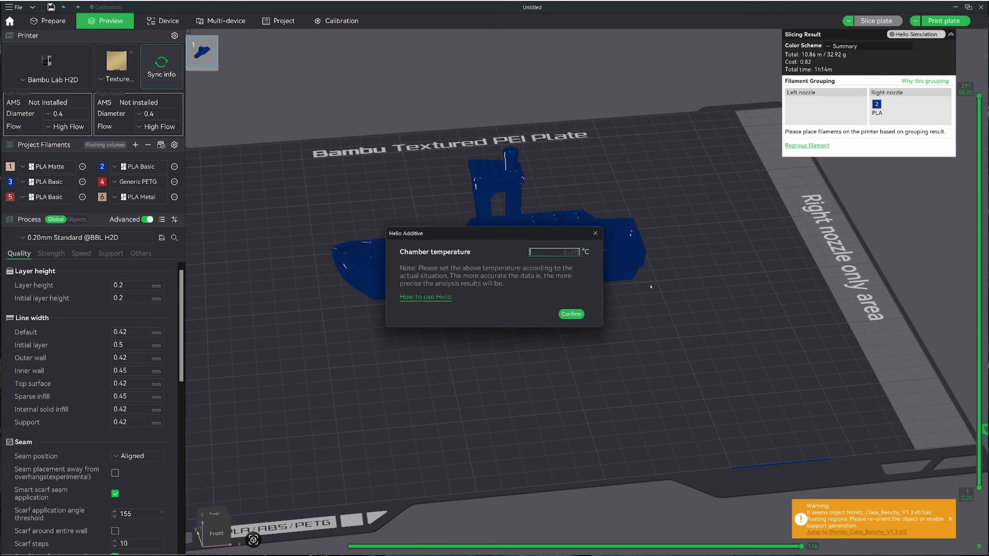
{"action": "type", "text": "0"}
Step: Confirm the Helio Additive dialog so the Benchy shows Thermal Index (mean) on a -100 to 100 scale
{"action": "left_click", "coordinate": [578, 315]}
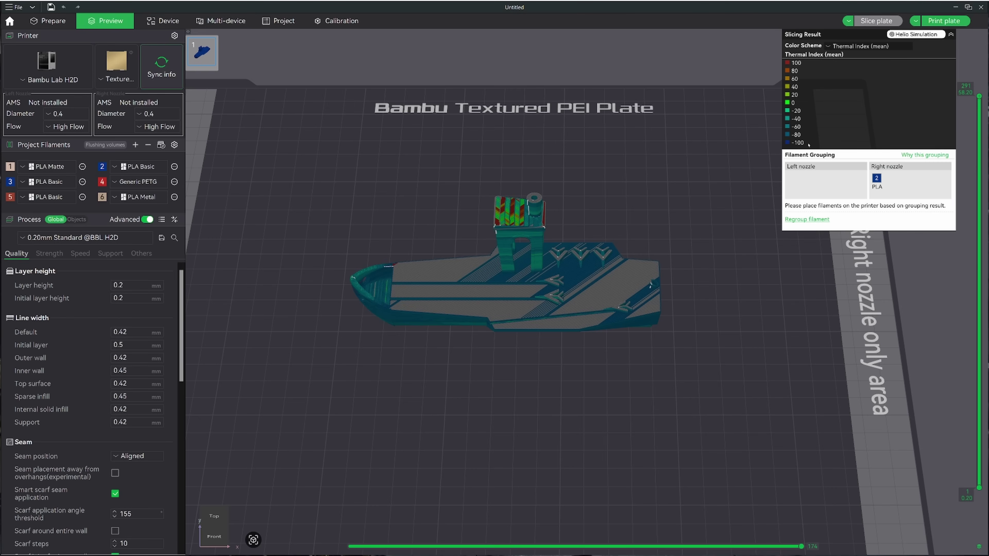
{"action": "scroll", "coordinate": [586, 276], "scroll_direction": "up", "scroll_amount": 4}
{"action": "left_click_drag", "start_coordinate": [586, 275], "coordinate": [656, 344]}
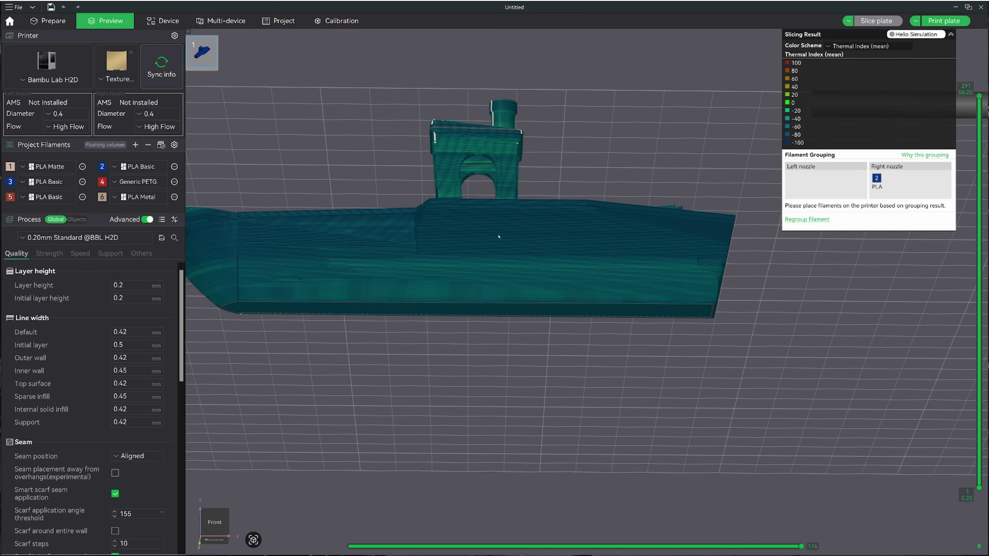
{"action": "left_click_drag", "start_coordinate": [655, 168], "coordinate": [655, 191]}
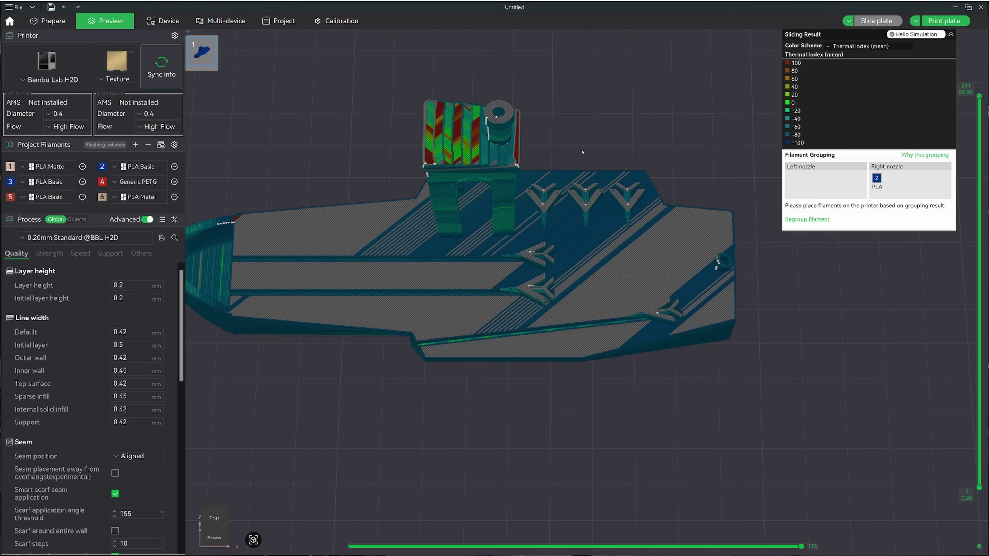
{"action": "mouse_move", "coordinate": [600, 149]}
{"action": "left_mouse_down"}
{"action": "mouse_move", "coordinate": [627, 136]}
{"action": "mouse_move", "coordinate": [587, 135]}
{"action": "left_mouse_up"}
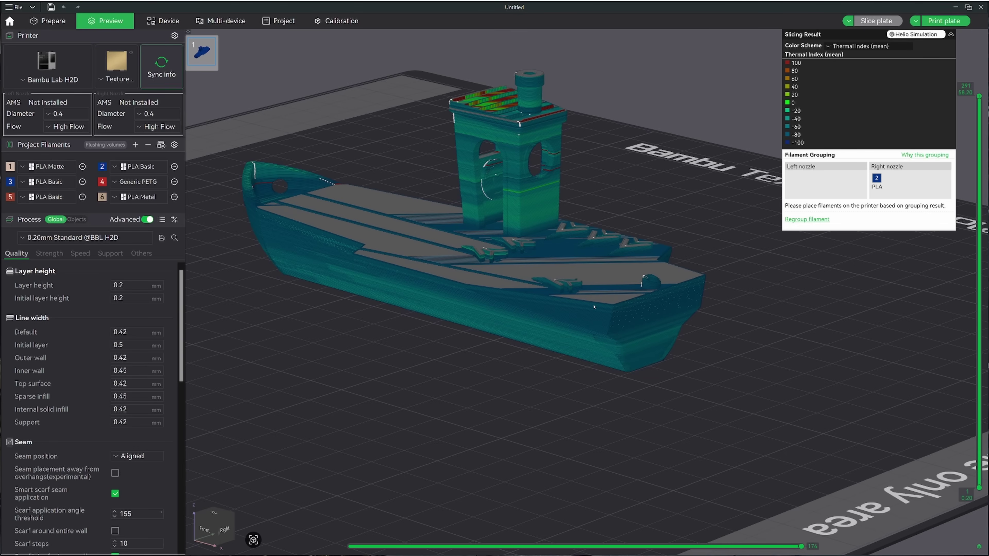
{"action": "left_click_drag", "start_coordinate": [478, 342], "coordinate": [486, 339]}
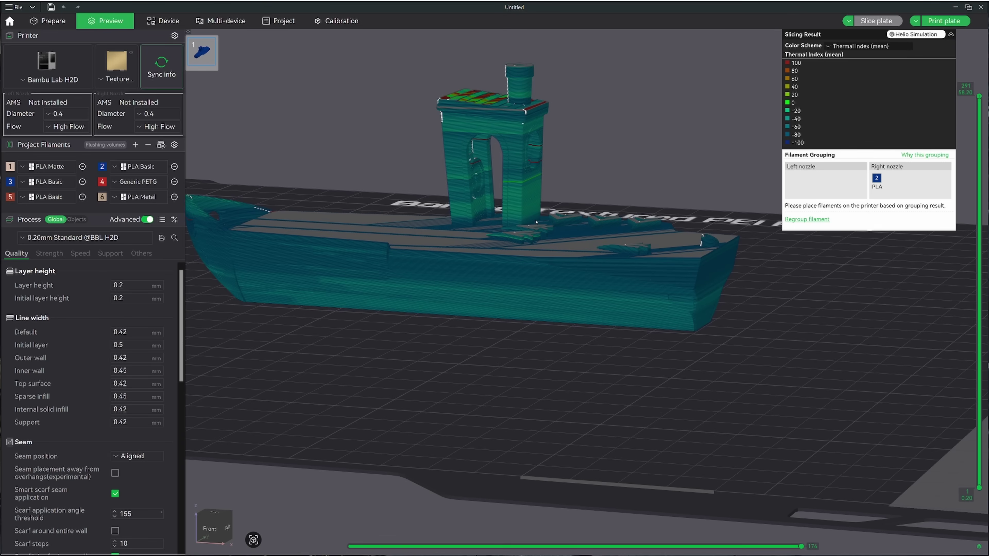
{"action": "scroll", "coordinate": [536, 222], "scroll_direction": "down", "scroll_amount": 2}
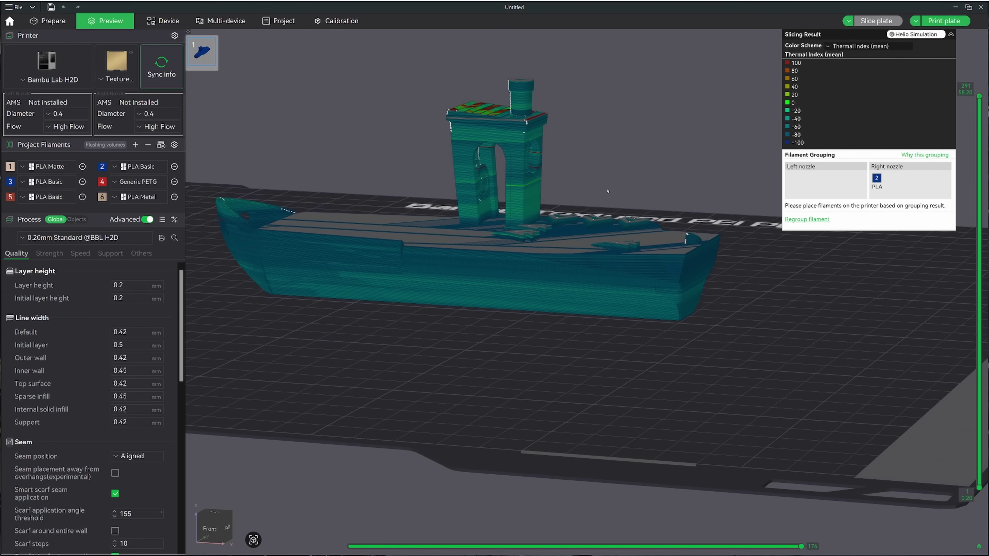
{"action": "left_click_drag", "start_coordinate": [606, 188], "coordinate": [573, 178]}
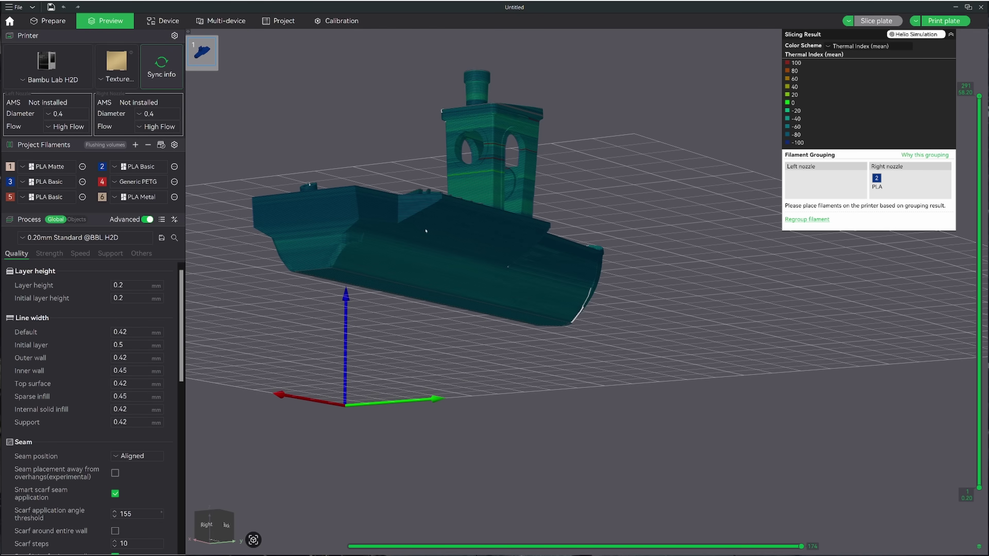
{"action": "left_click_drag", "start_coordinate": [397, 159], "coordinate": [423, 153]}
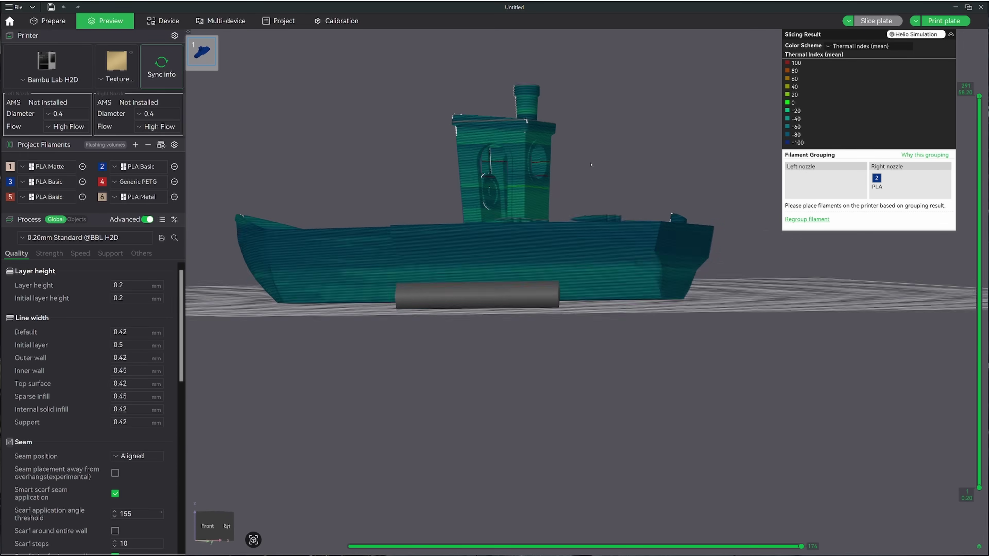
{"action": "left_click_drag", "start_coordinate": [559, 237], "coordinate": [580, 175]}
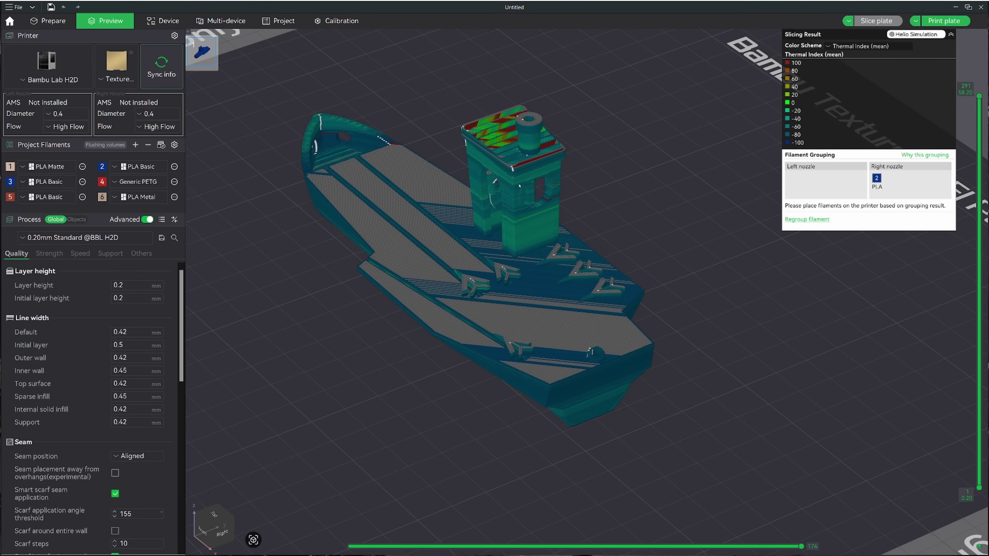
{"action": "left_click_drag", "start_coordinate": [664, 366], "coordinate": [669, 359]}
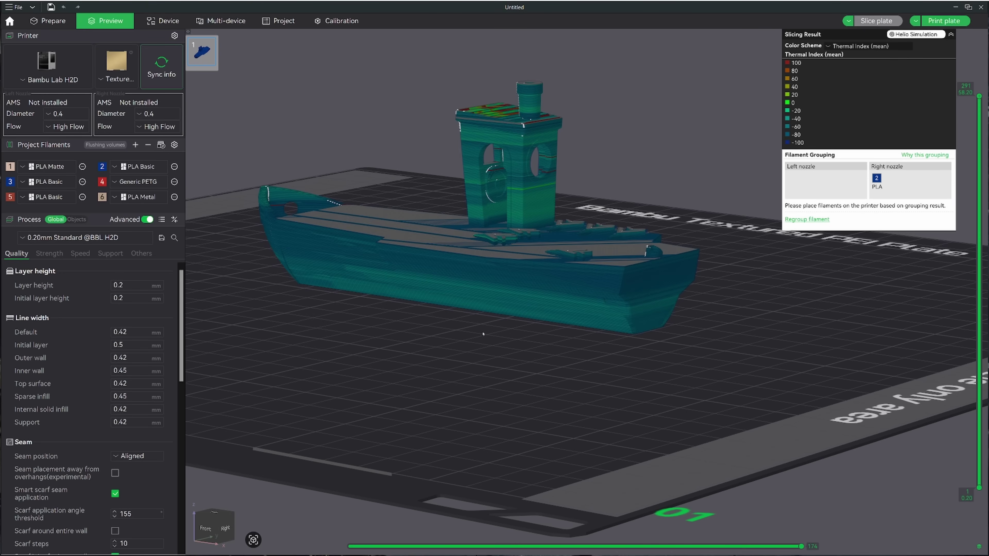
{"action": "mouse_move", "coordinate": [482, 334]}
{"action": "left_mouse_down"}
{"action": "mouse_move", "coordinate": [490, 347]}
{"action": "mouse_move", "coordinate": [496, 338]}
{"action": "left_mouse_up"}
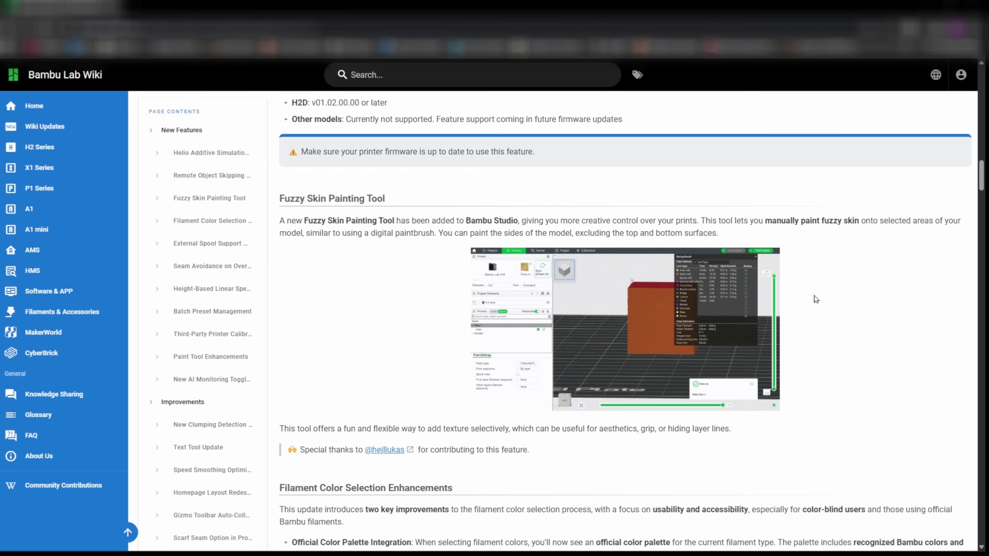
Step: Scroll through the new features and highlight the '(excluding the H2D' note
{"action": "scroll", "coordinate": [814, 297], "scroll_direction": "down", "scroll_amount": 15}
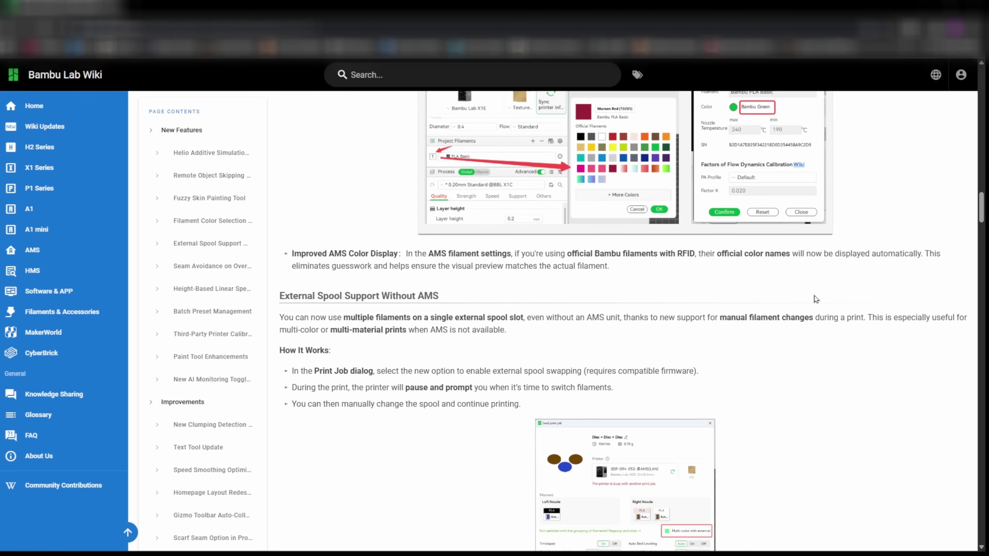
{"action": "scroll", "coordinate": [815, 297], "scroll_direction": "down", "scroll_amount": 4}
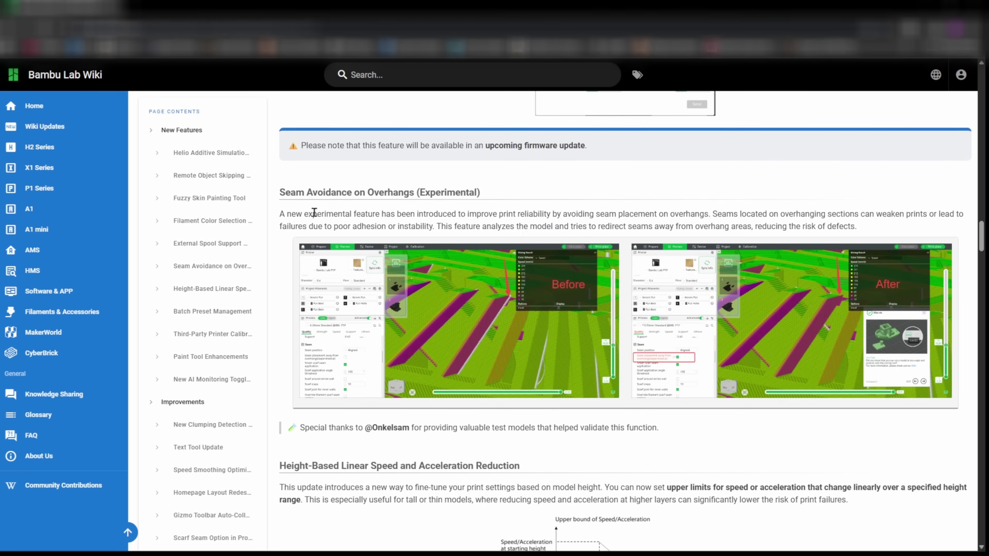
{"action": "scroll", "coordinate": [809, 391], "scroll_direction": "down", "scroll_amount": 7}
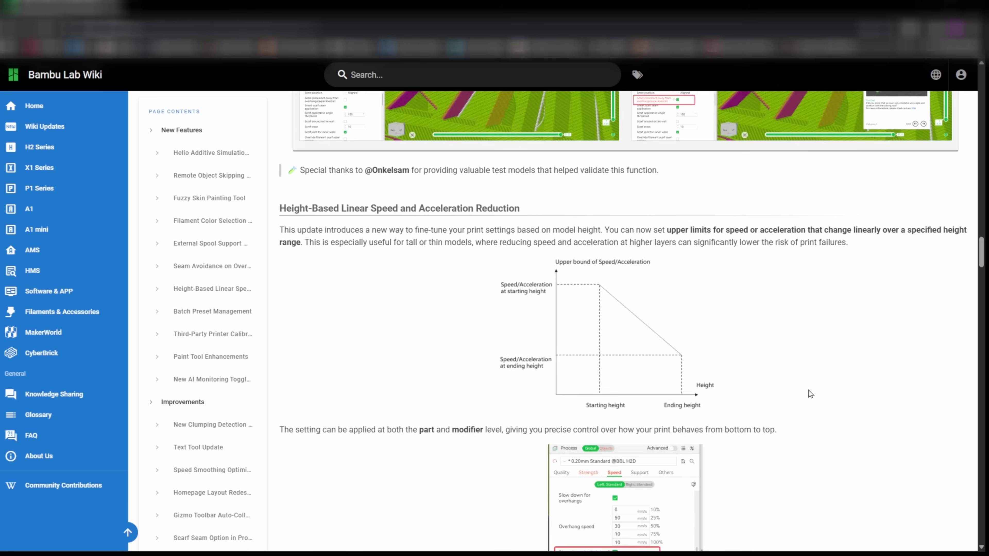
{"action": "scroll", "coordinate": [809, 391], "scroll_direction": "down", "scroll_amount": 11}
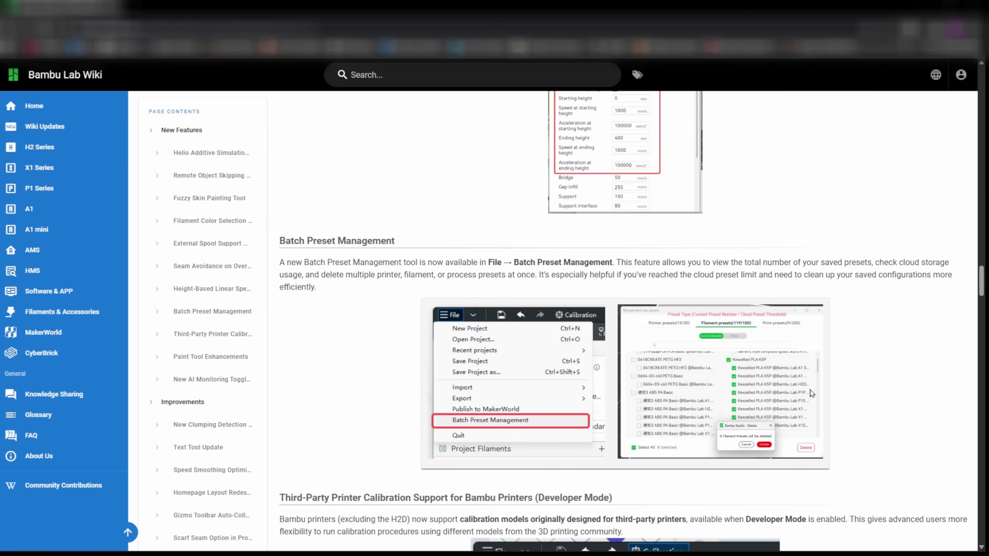
{"action": "scroll", "coordinate": [810, 391], "scroll_direction": "down", "scroll_amount": 9}
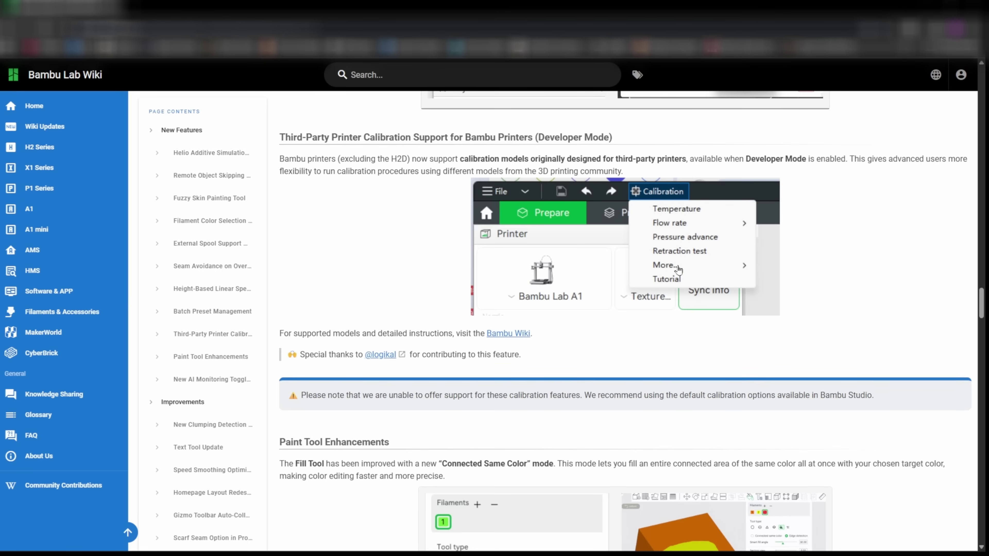
{"action": "left_click_drag", "start_coordinate": [407, 159], "coordinate": [338, 159]}
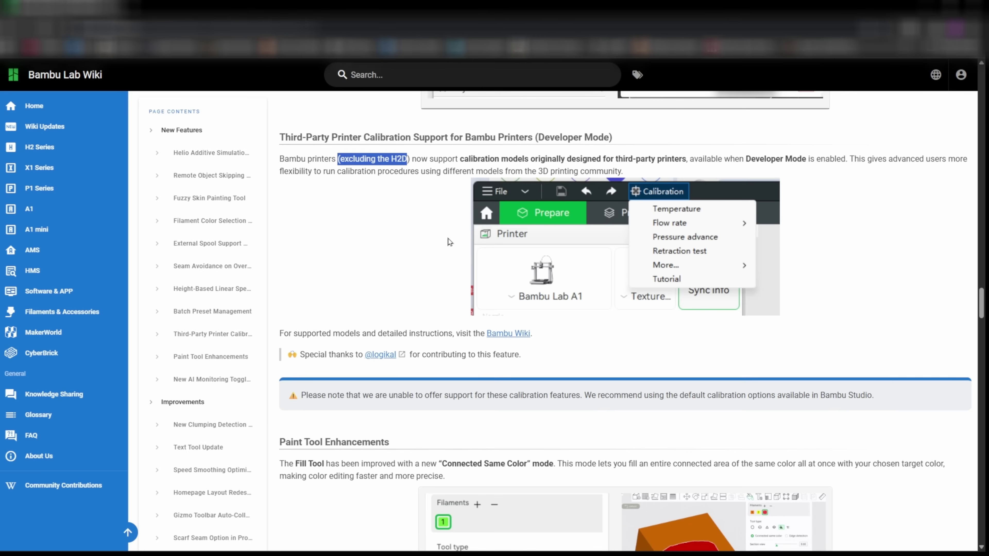
Step: Scroll through the remaining improvements, then return to the top of the release note
{"action": "scroll", "coordinate": [448, 238], "scroll_direction": "down", "scroll_amount": 5}
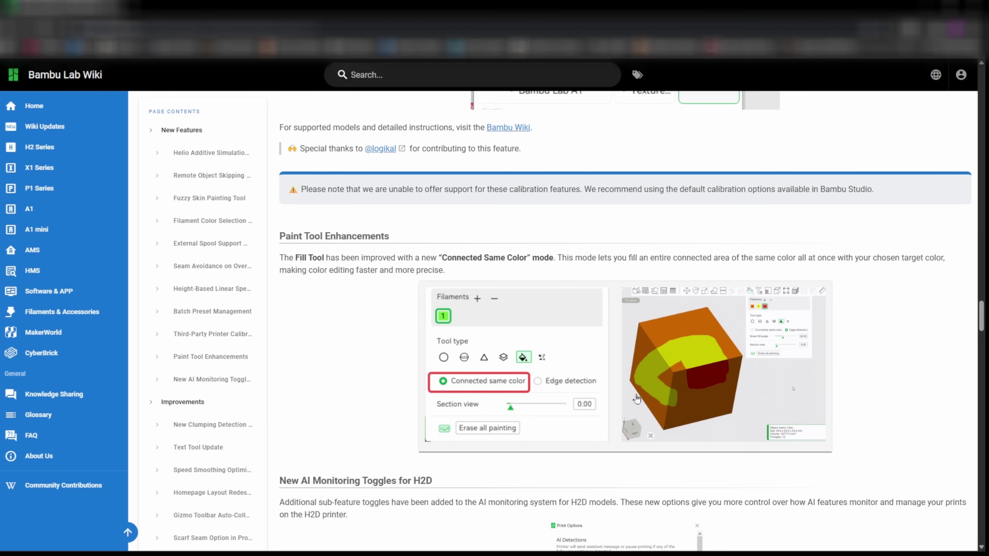
{"action": "scroll", "coordinate": [636, 352], "scroll_direction": "down", "scroll_amount": 8}
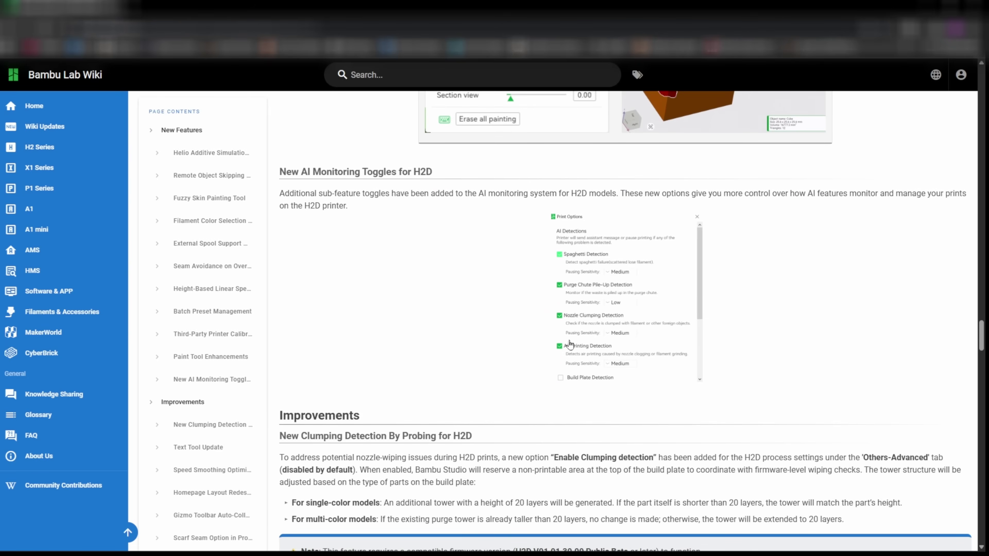
{"action": "scroll", "coordinate": [609, 436], "scroll_direction": "down", "scroll_amount": 3}
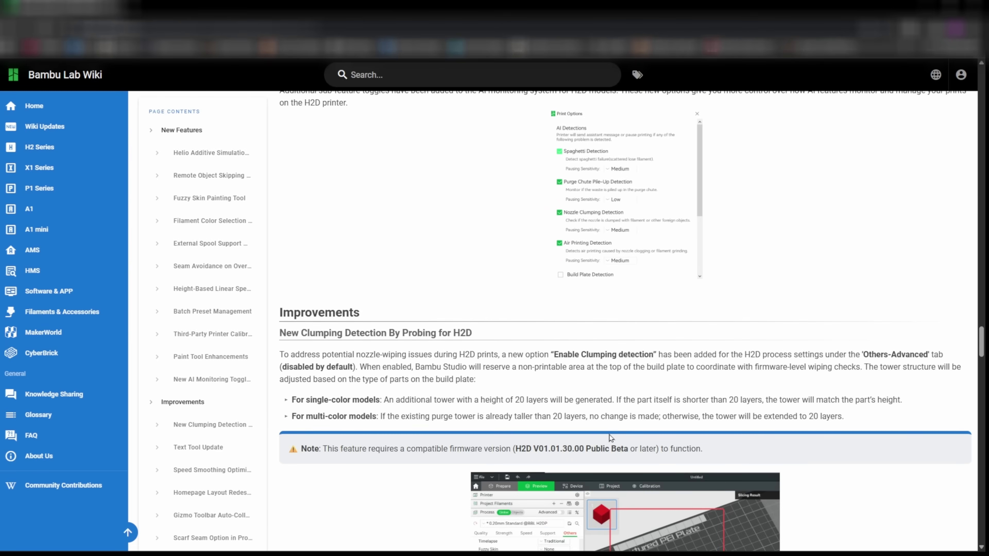
{"action": "scroll", "coordinate": [600, 216], "scroll_direction": "down", "scroll_amount": 6}
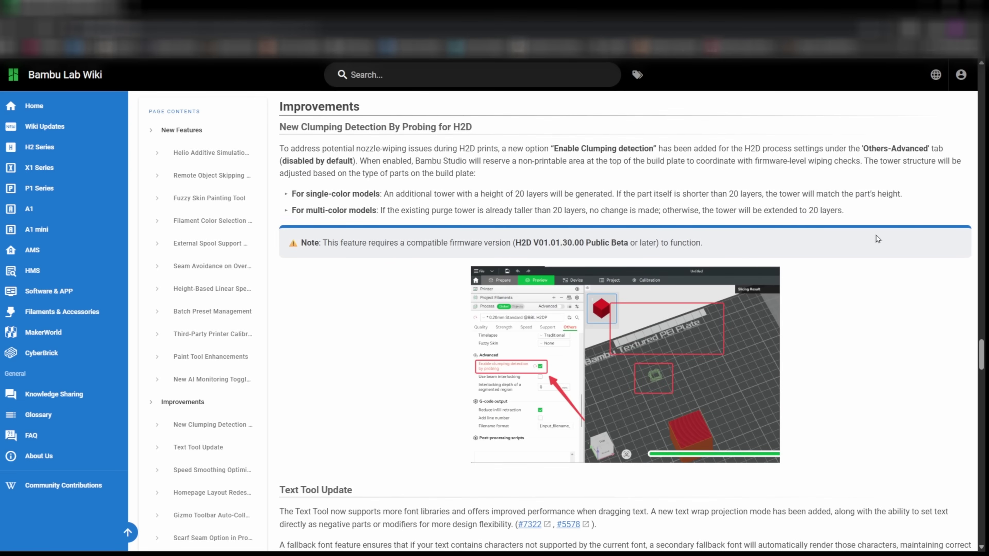
{"action": "scroll", "coordinate": [874, 235], "scroll_direction": "down", "scroll_amount": 15}
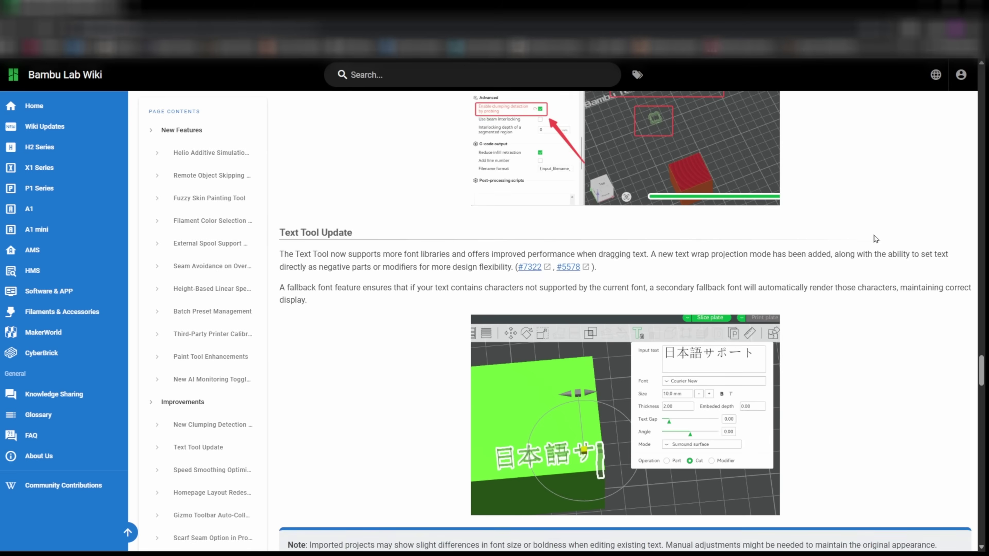
{"action": "scroll", "coordinate": [875, 238], "scroll_direction": "down", "scroll_amount": 1}
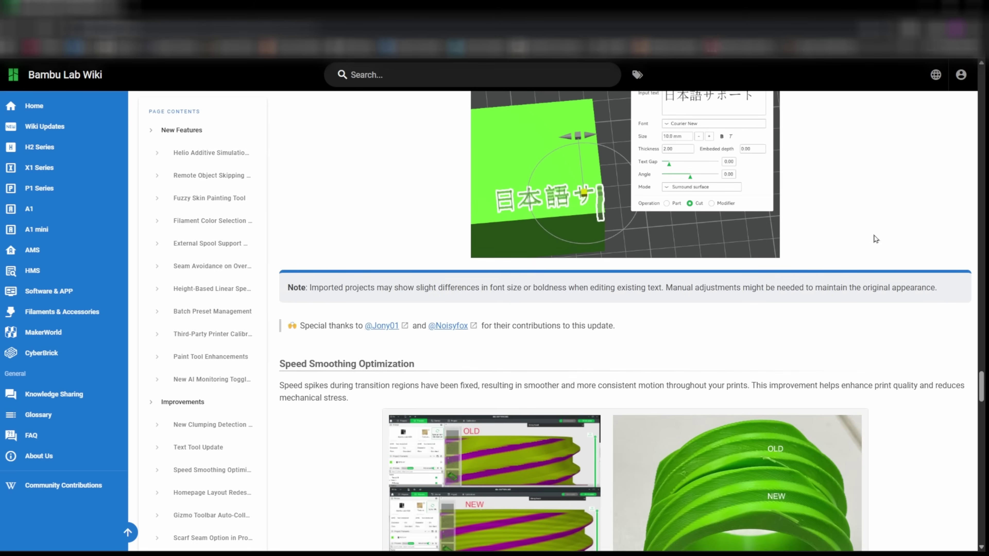
{"action": "scroll", "coordinate": [873, 235], "scroll_direction": "down", "scroll_amount": 11}
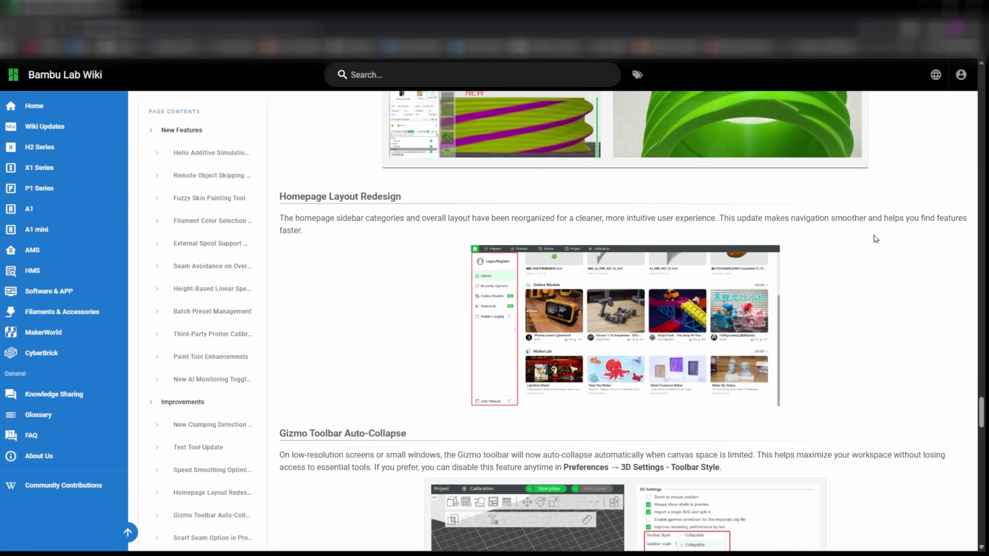
{"action": "scroll", "coordinate": [873, 236], "scroll_direction": "down", "scroll_amount": 5}
{"action": "scroll", "coordinate": [874, 236], "scroll_direction": "up", "scroll_amount": 13}
{"action": "scroll", "coordinate": [874, 236], "scroll_direction": "up", "scroll_amount": 20}
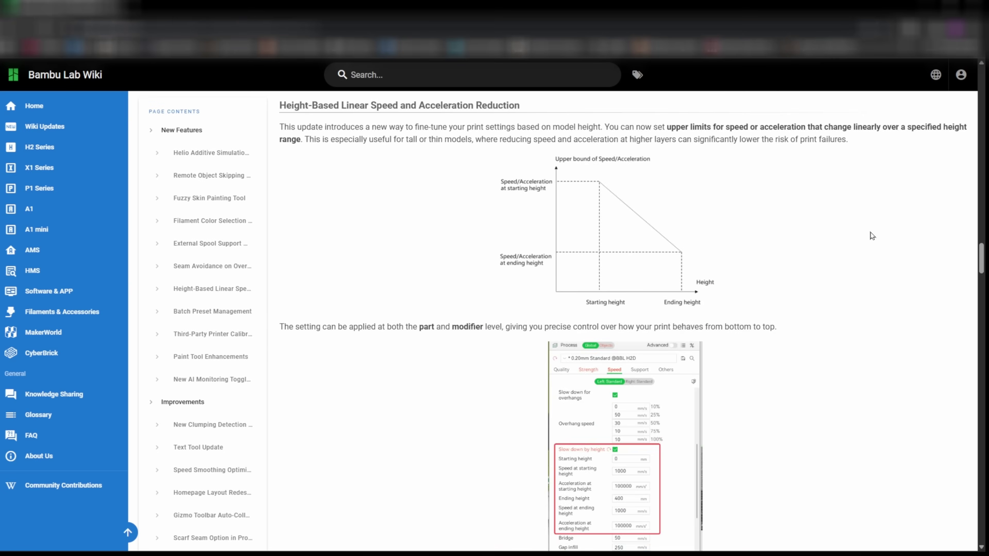
{"action": "scroll", "coordinate": [861, 224], "scroll_direction": "up", "scroll_amount": 20}
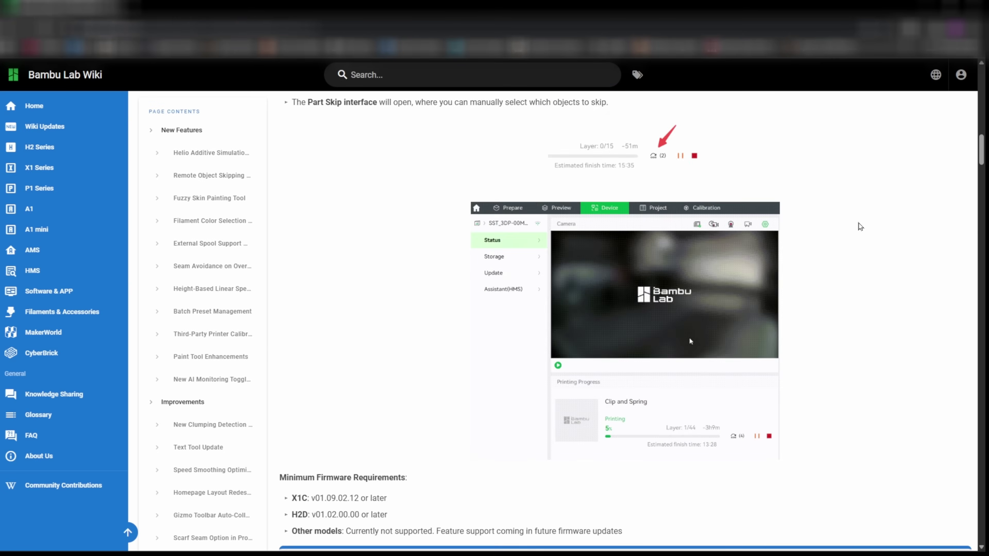
{"action": "scroll", "coordinate": [859, 225], "scroll_direction": "up", "scroll_amount": 20}
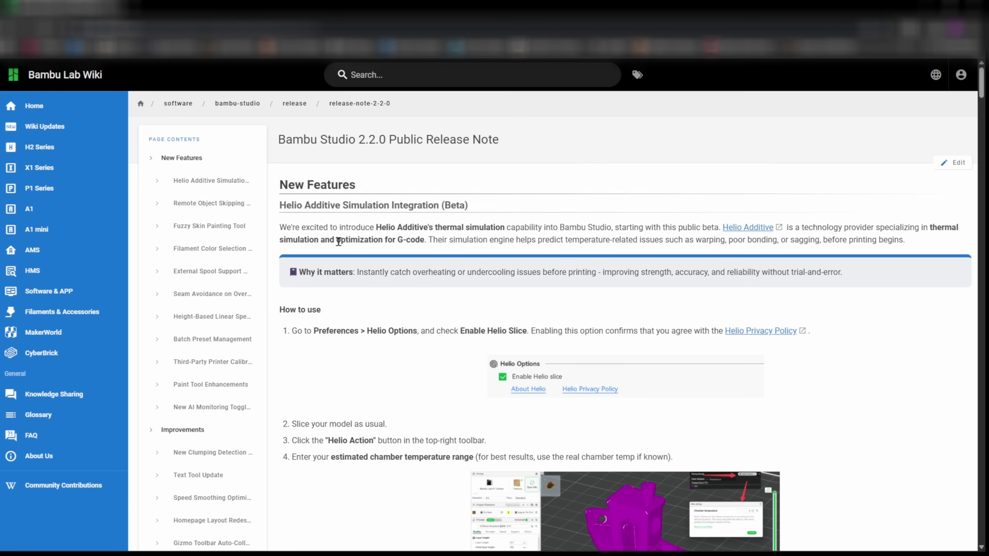
Step: Highlight 'optimization for G-code' in the Helio Additive Simulation Integration paragraph
{"action": "left_click_drag", "start_coordinate": [338, 242], "coordinate": [420, 240]}
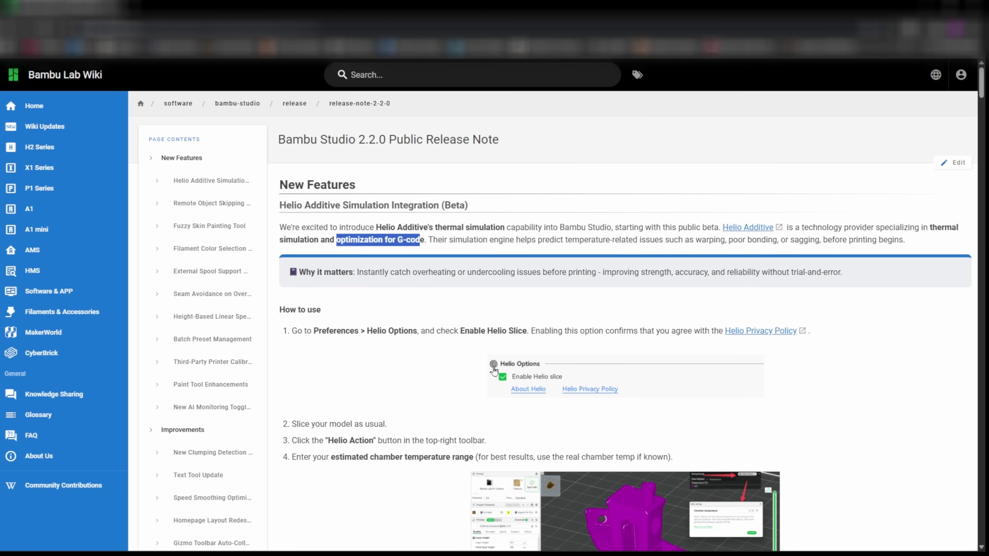